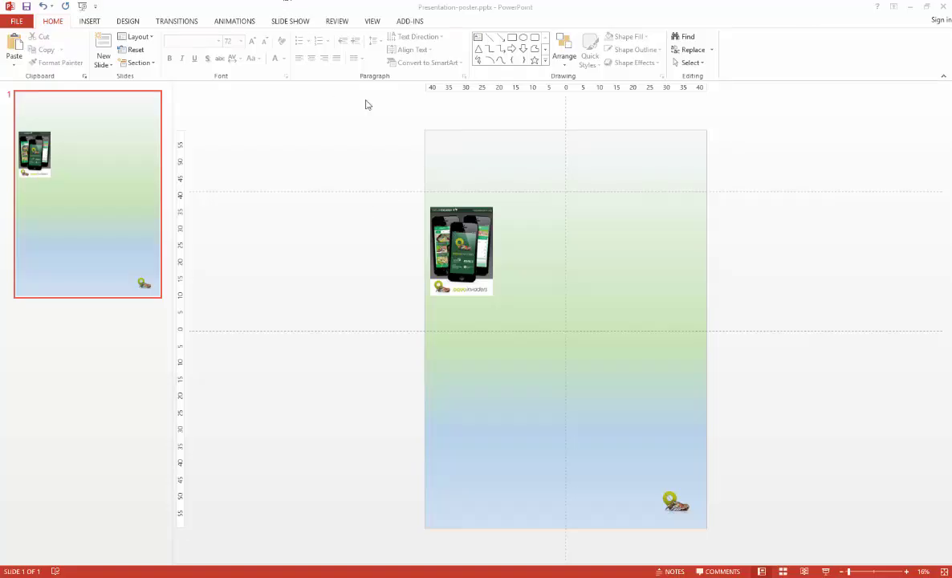
Step: Add a text box reading 'My heading' at the slide's top-left, just above the app image
{"action": "left_click", "coordinate": [91, 21]}
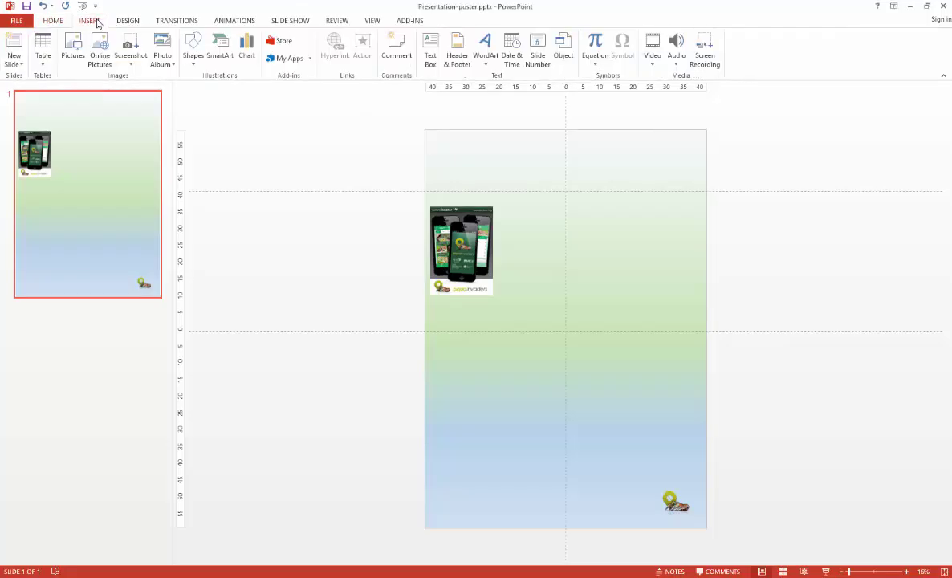
{"action": "left_click", "coordinate": [431, 48]}
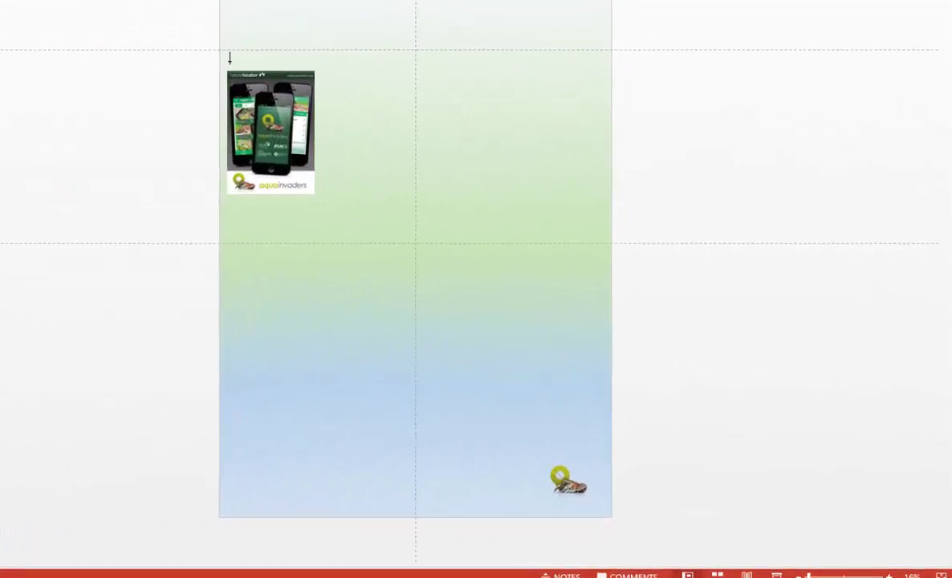
{"action": "left_click", "coordinate": [215, 48]}
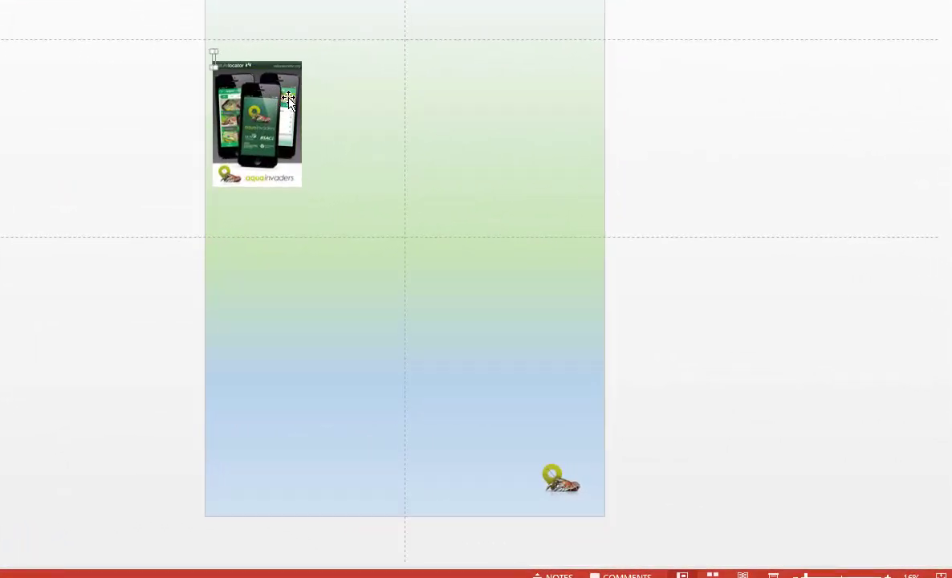
{"action": "type", "text": "My h"}
{"action": "type", "text": "eading"}
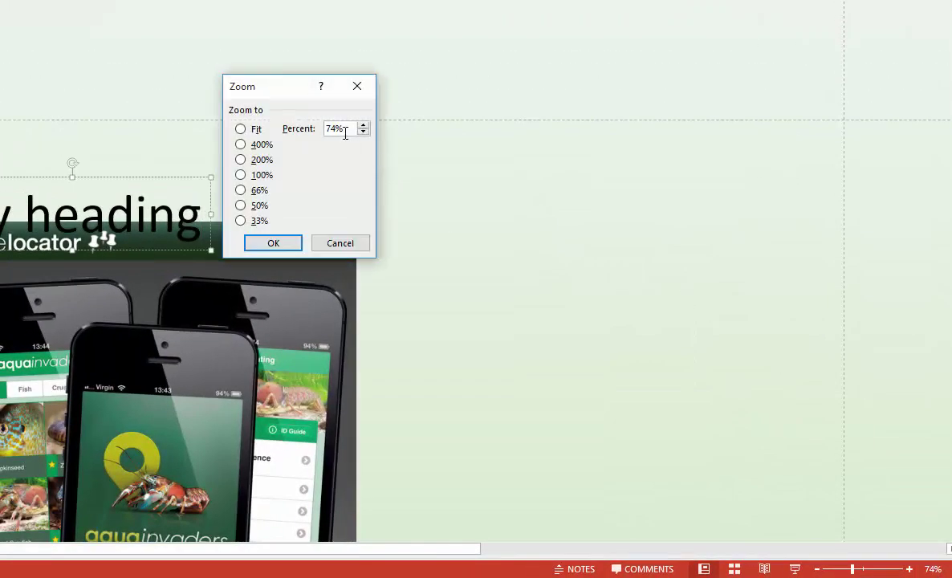
Step: Set the slide view zoom to 88% in the Zoom dialog
{"action": "left_click_drag", "start_coordinate": [346, 129], "coordinate": [312, 132]}
{"action": "type", "text": "88"}
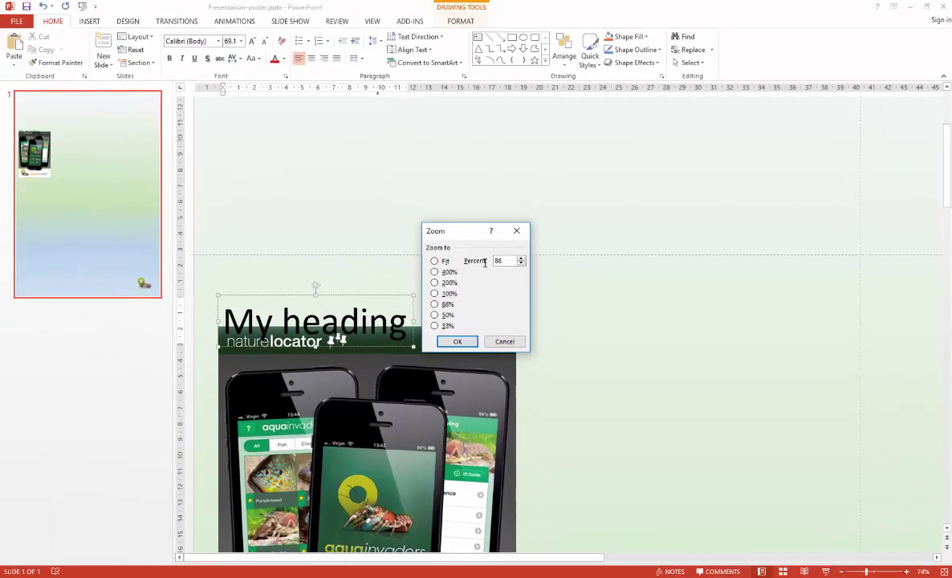
{"action": "left_click", "coordinate": [455, 343]}
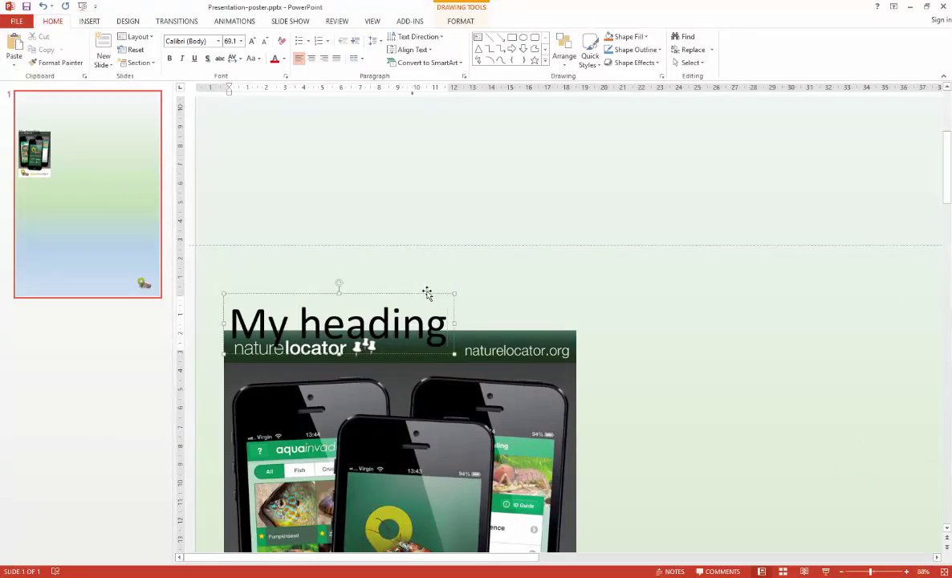
Step: Make the 'My heading' text 72 pt and bold
{"action": "left_click_drag", "start_coordinate": [427, 294], "coordinate": [480, 266]}
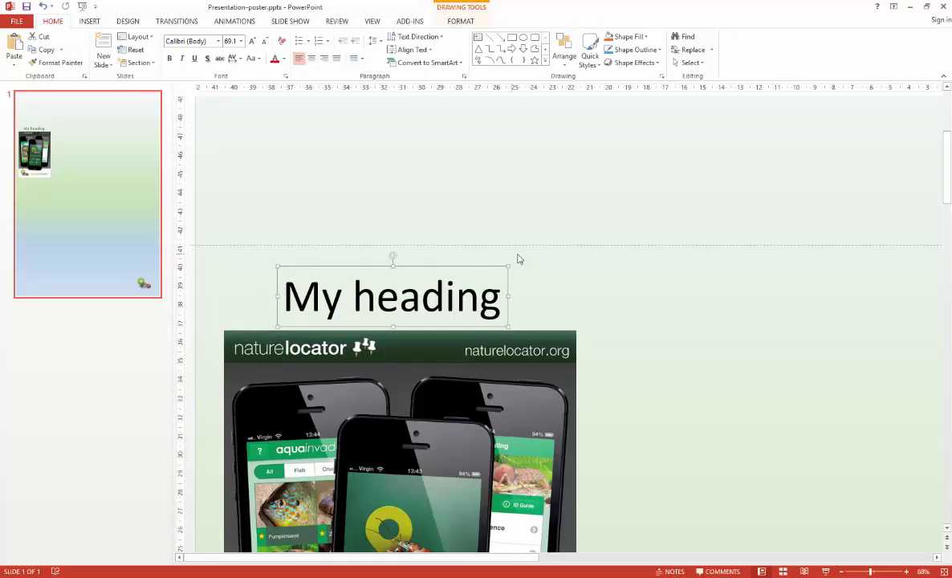
{"action": "left_click", "coordinate": [499, 297]}
{"action": "left_click_drag", "start_coordinate": [500, 297], "coordinate": [279, 263]}
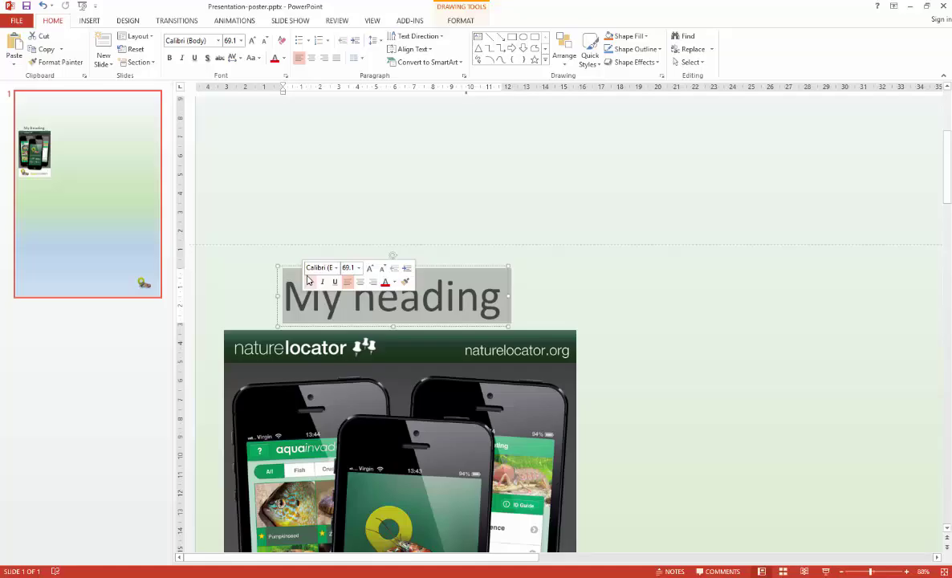
{"action": "left_click", "coordinate": [358, 267]}
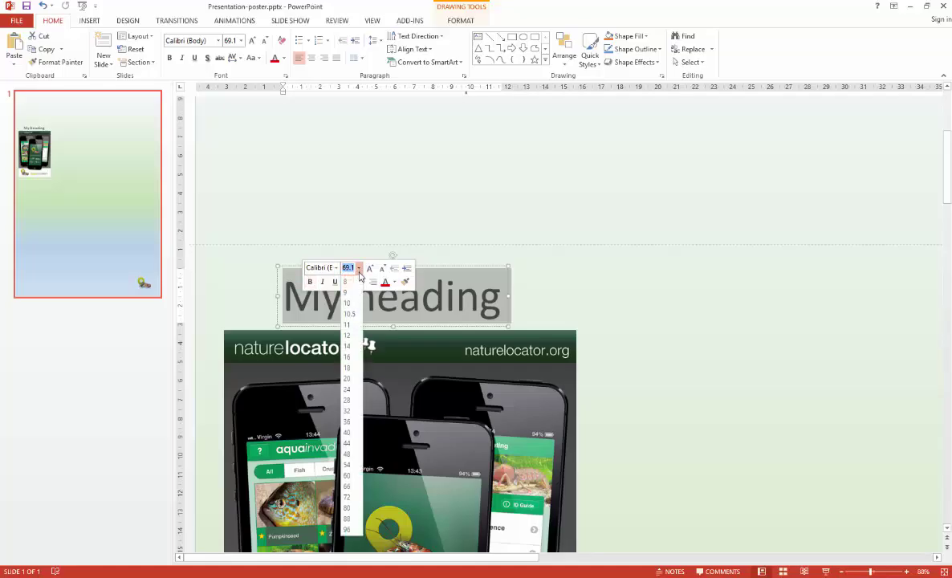
{"action": "left_click", "coordinate": [346, 497]}
{"action": "left_click", "coordinate": [310, 282]}
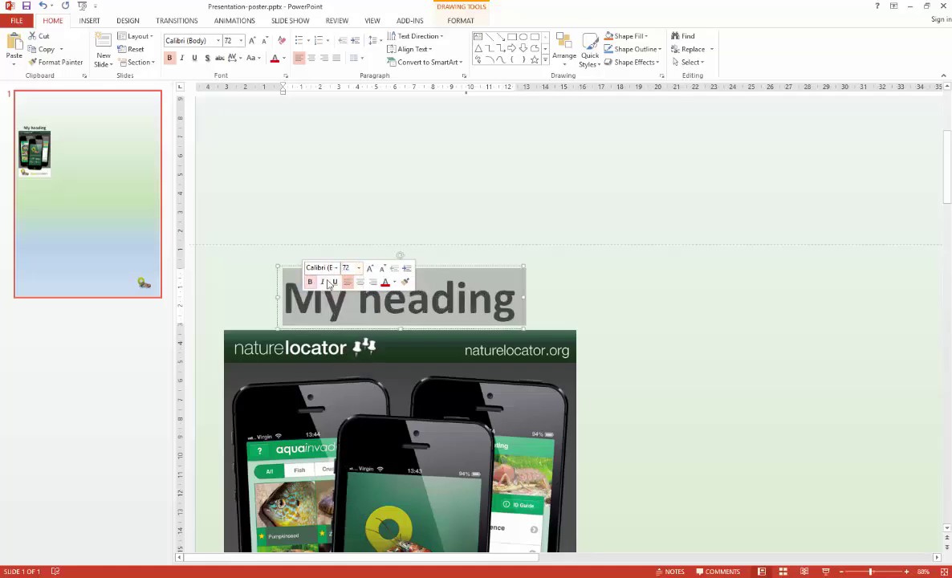
Step: Move the heading box so it sits centred above the app image
{"action": "left_click", "coordinate": [454, 267]}
{"action": "left_click_drag", "start_coordinate": [453, 266], "coordinate": [396, 259]}
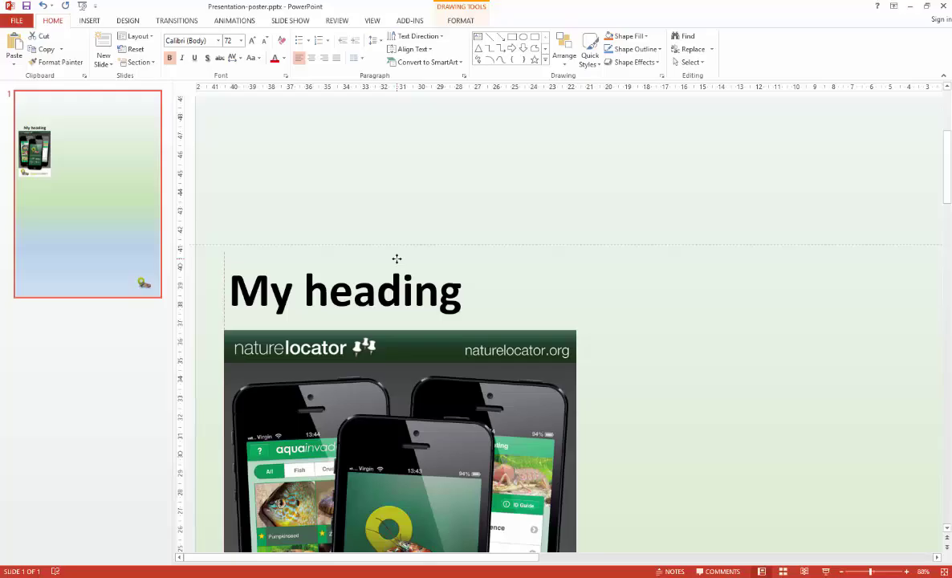
{"action": "left_click_drag", "start_coordinate": [397, 259], "coordinate": [452, 261]}
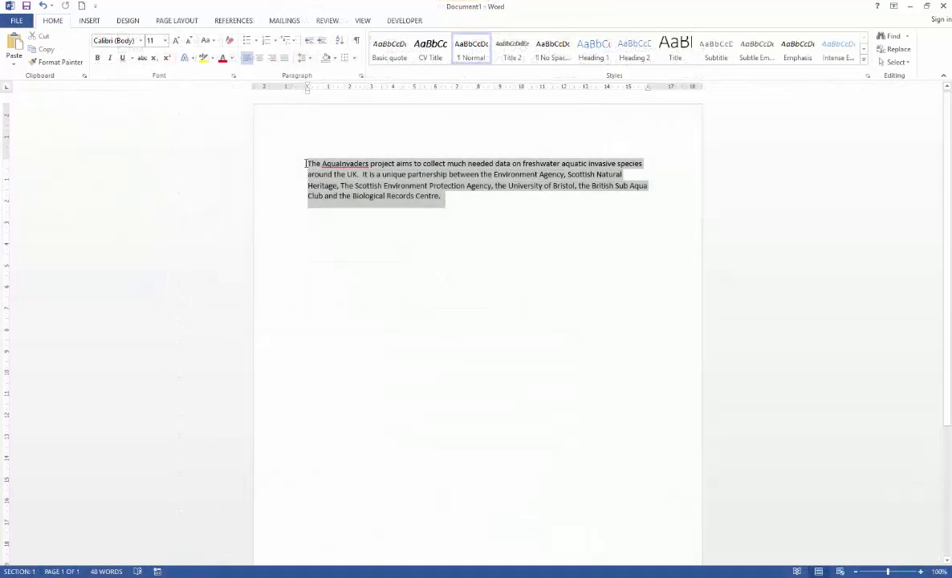
Step: Select and copy the AquaInvaders project paragraph in the Word document
{"action": "left_click_drag", "start_coordinate": [306, 164], "coordinate": [308, 164]}
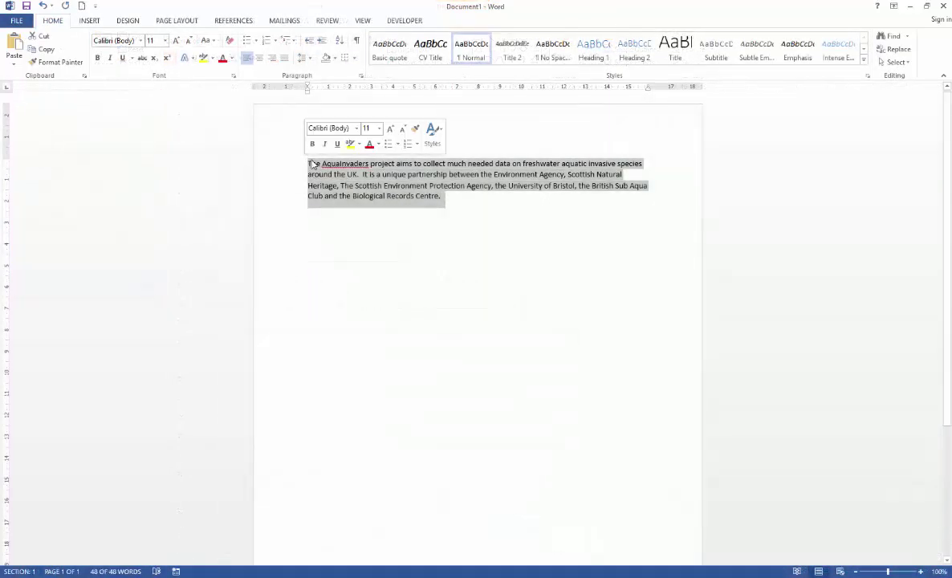
{"action": "right_click", "coordinate": [347, 184]}
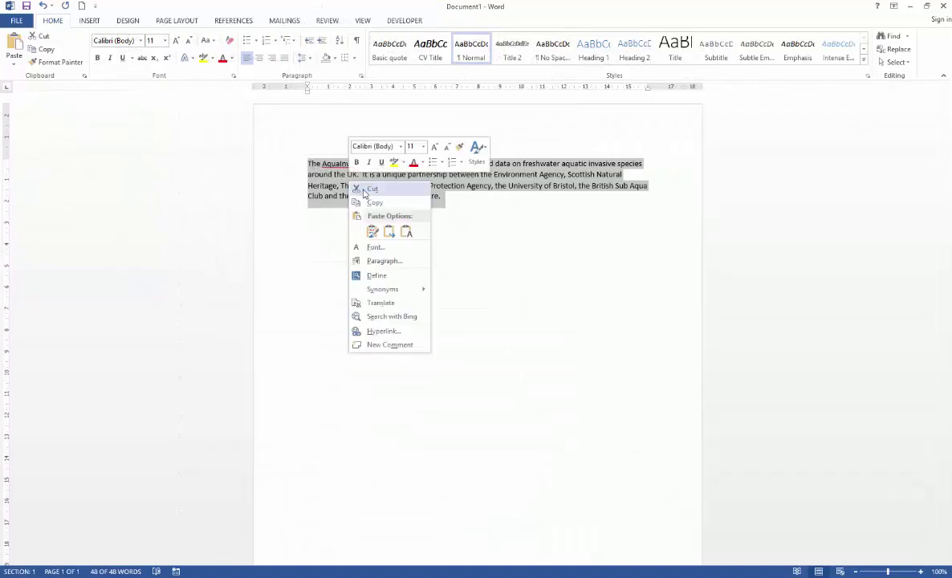
{"action": "left_click", "coordinate": [375, 202]}
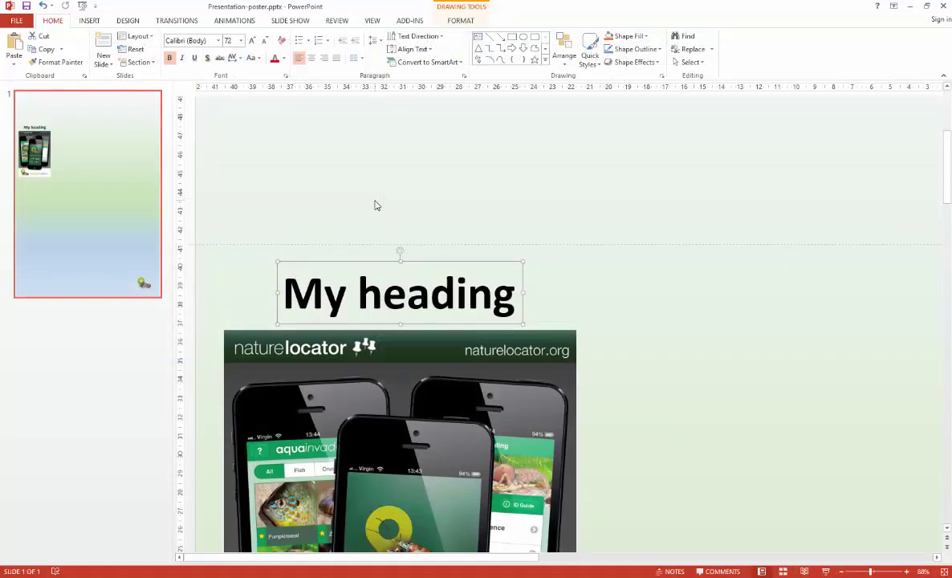
Step: Draw a text box below the logo, widen it to the image's width, and paste the paragraph
{"action": "scroll", "coordinate": [375, 205], "scroll_direction": "down", "scroll_amount": 6}
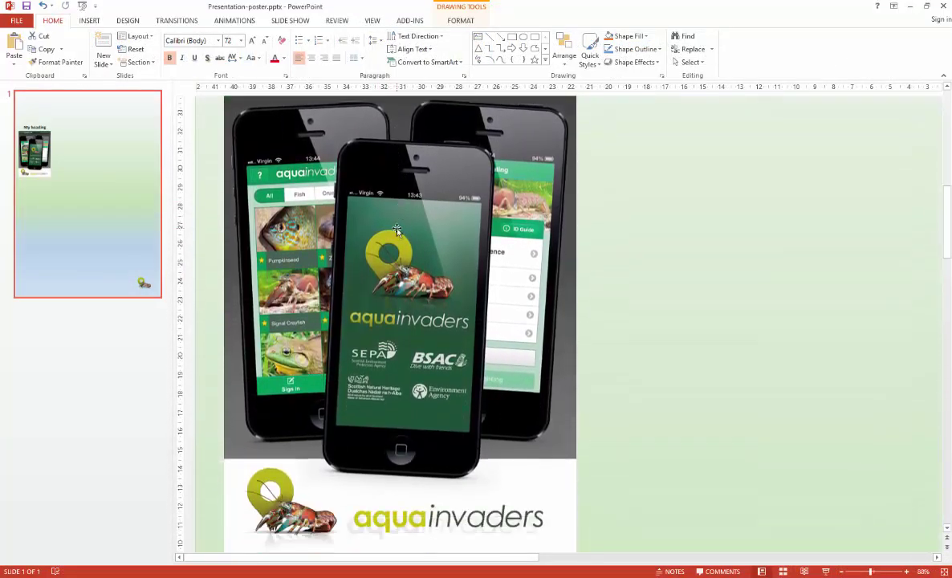
{"action": "scroll", "coordinate": [398, 232], "scroll_direction": "down", "scroll_amount": 2}
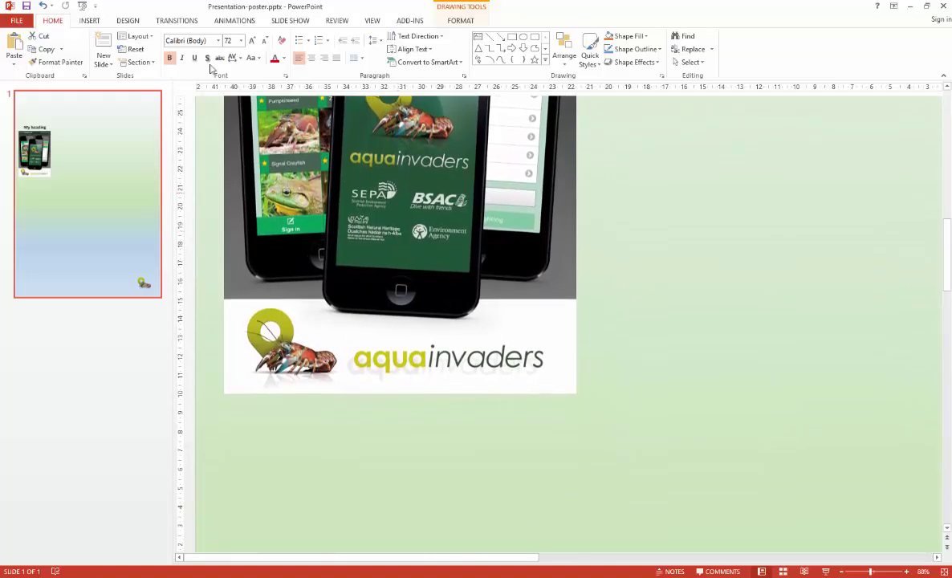
{"action": "left_click", "coordinate": [88, 21]}
{"action": "left_click", "coordinate": [430, 50]}
{"action": "left_click_drag", "start_coordinate": [228, 412], "coordinate": [234, 475]}
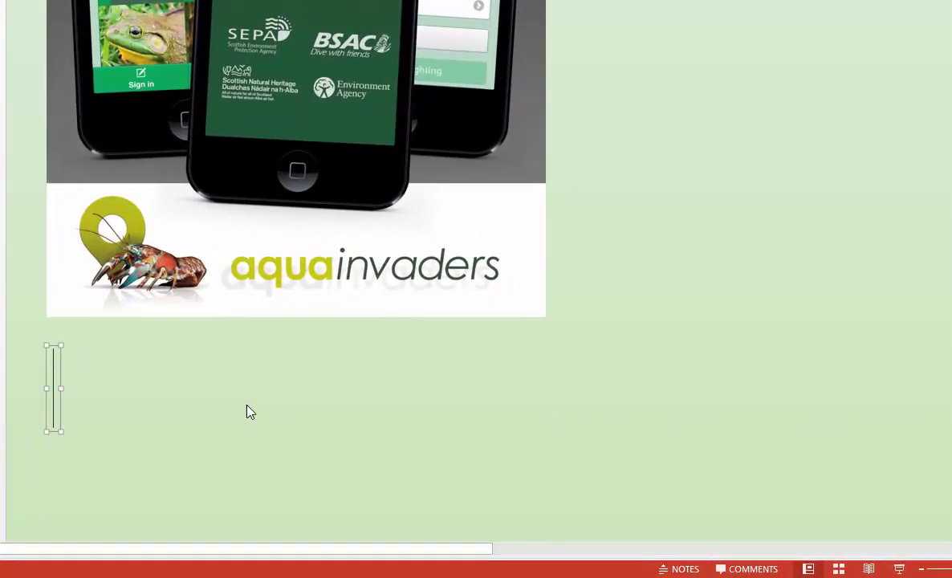
{"action": "key", "text": "ctrl+v"}
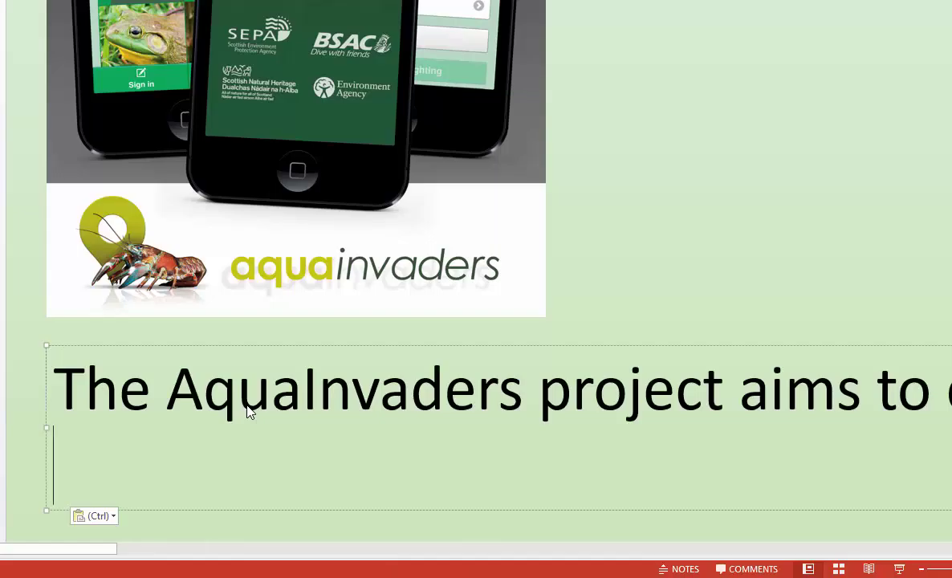
{"action": "key", "text": "ctrl+z"}
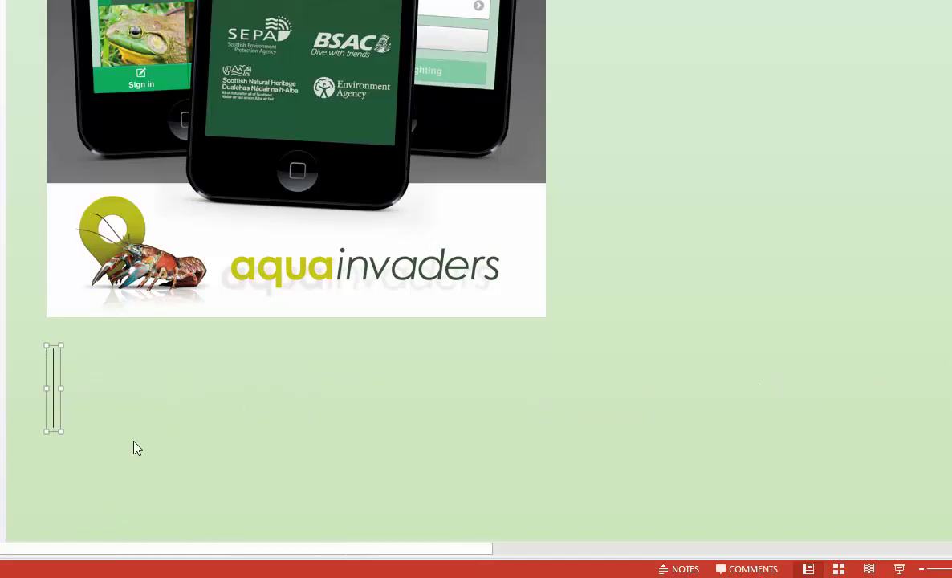
{"action": "left_click_drag", "start_coordinate": [63, 434], "coordinate": [546, 456]}
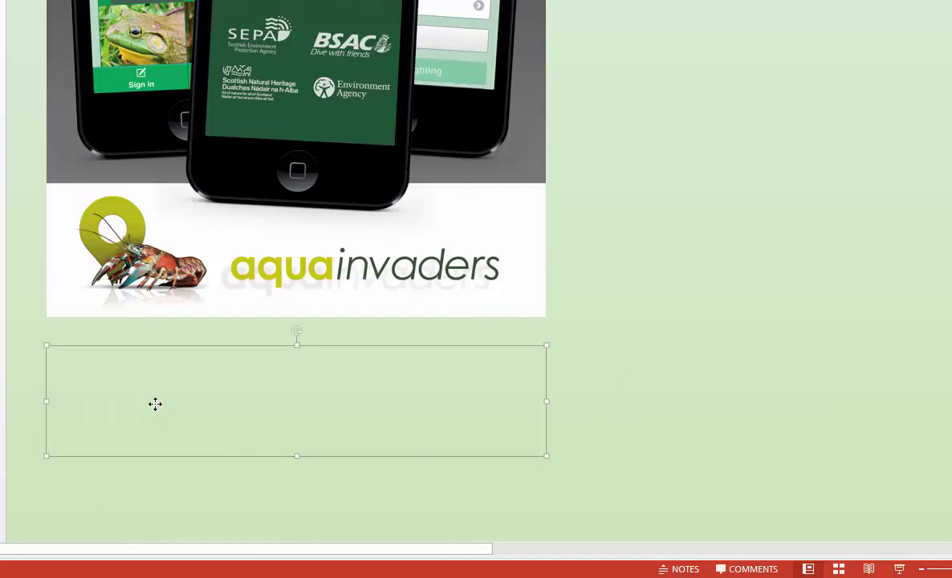
{"action": "key", "text": "ctrl+v"}
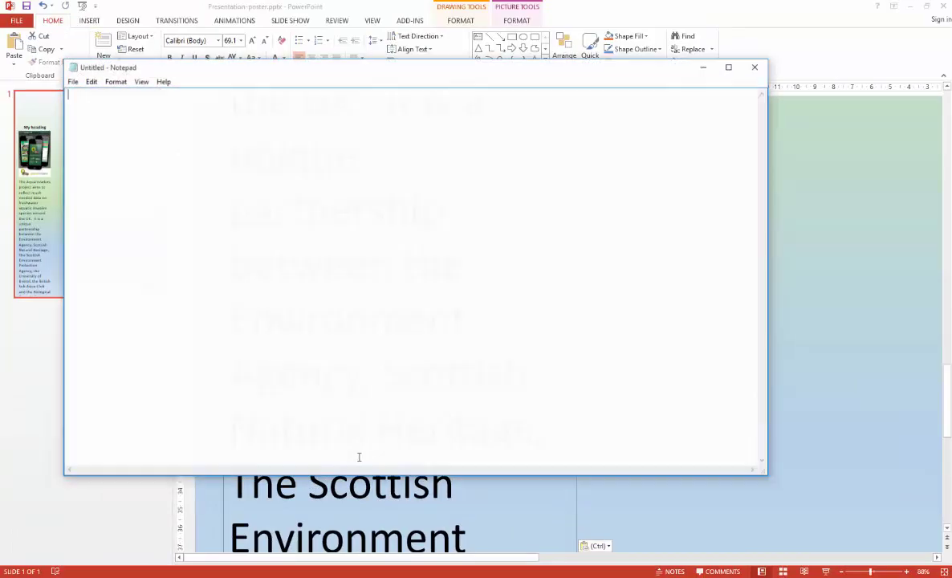
Step: Close the empty Notepad window and set all the pasted paragraph text to 24 pt
{"action": "left_click", "coordinate": [755, 68]}
{"action": "left_click", "coordinate": [405, 318]}
{"action": "key", "text": "ctrl+a"}
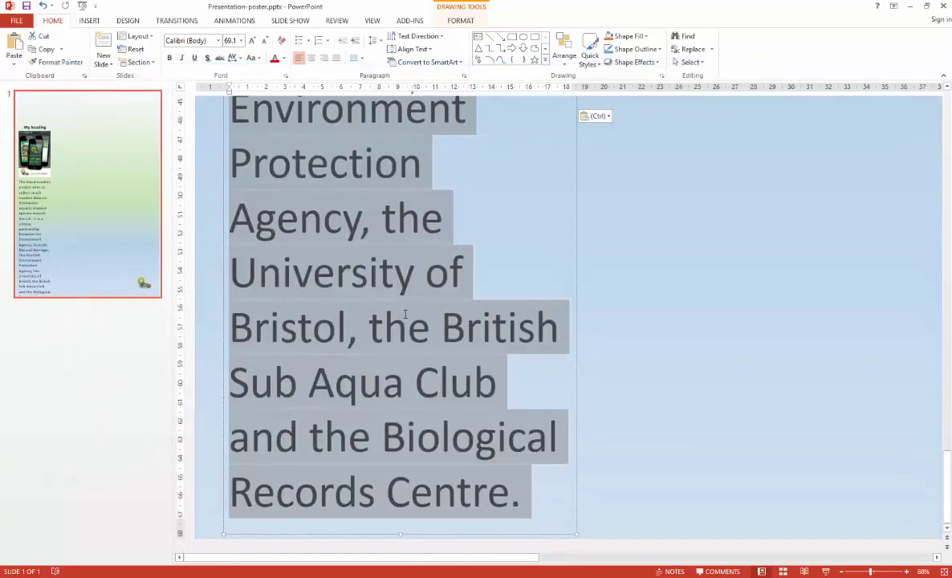
{"action": "left_click", "coordinate": [240, 40]}
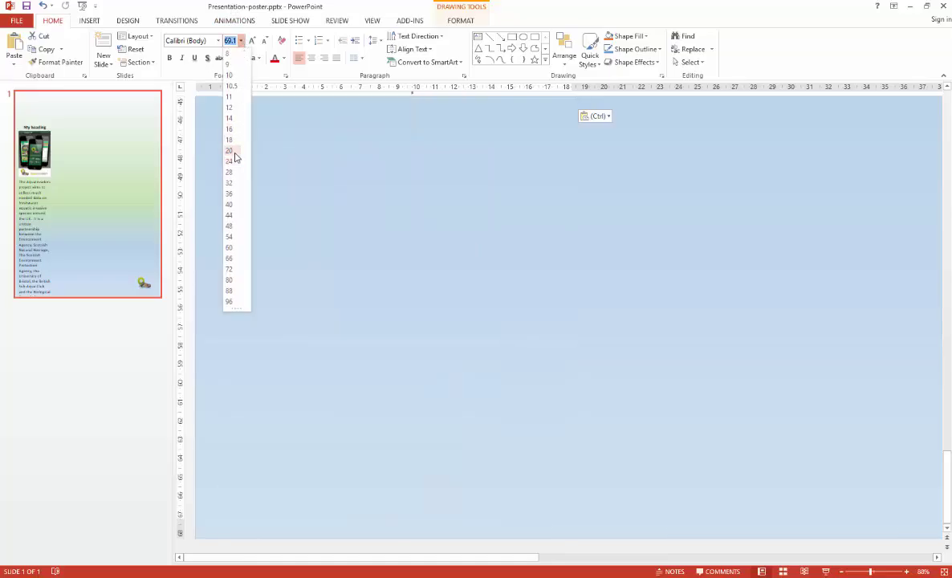
{"action": "left_click", "coordinate": [231, 160]}
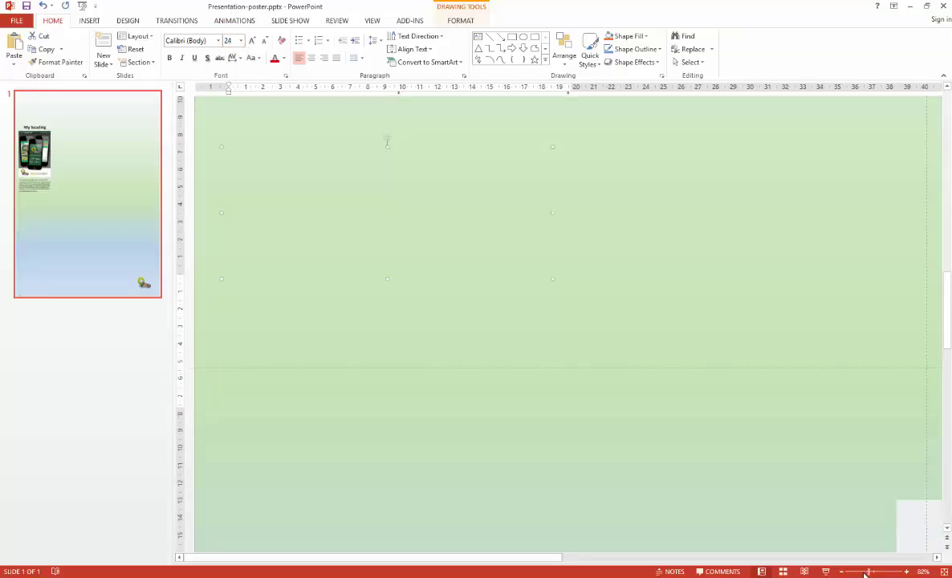
{"action": "left_click_drag", "start_coordinate": [871, 572], "coordinate": [856, 575]}
{"action": "left_click", "coordinate": [536, 310]}
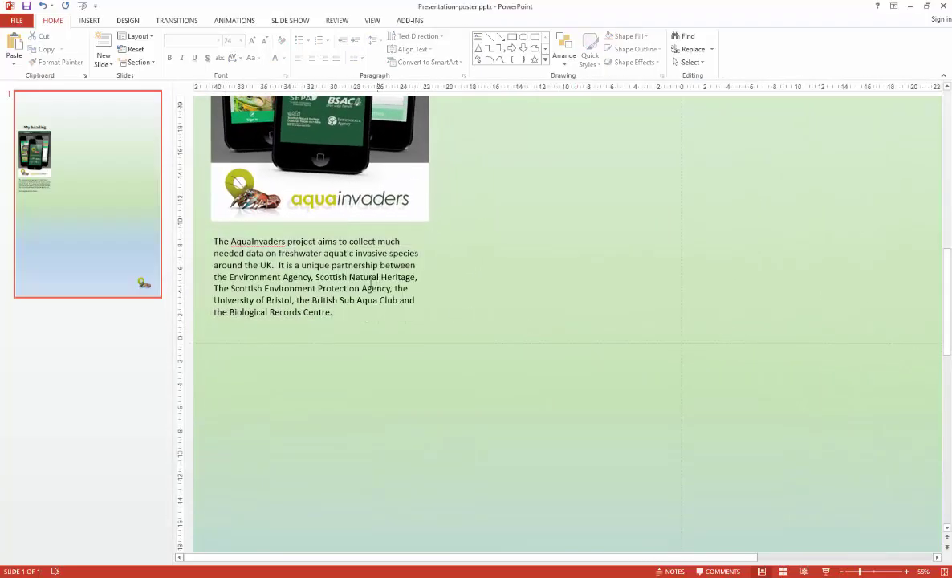
Step: Resize the paragraph box to fit under the image and centre-align its text
{"action": "left_click", "coordinate": [327, 275]}
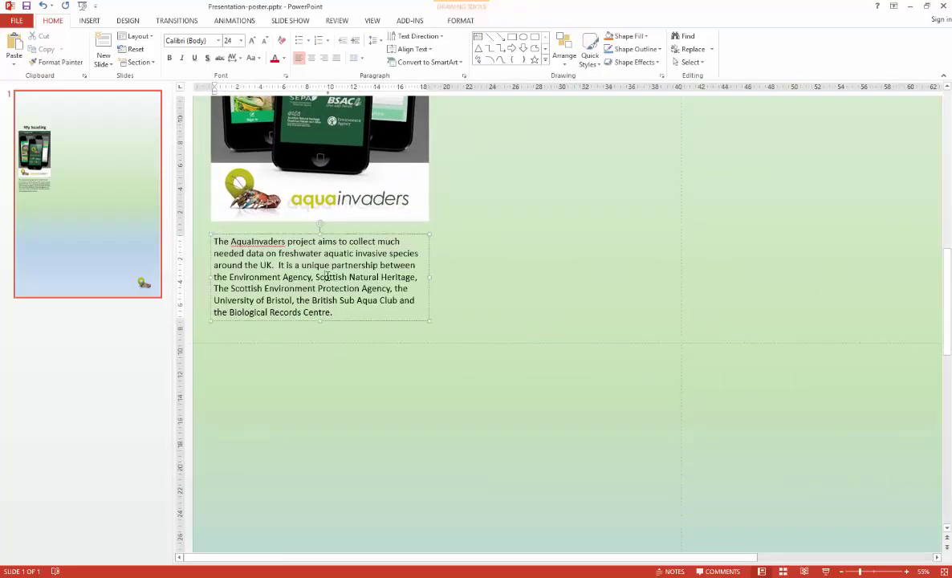
{"action": "left_click", "coordinate": [431, 277]}
{"action": "mouse_move", "coordinate": [438, 276]}
{"action": "left_mouse_down"}
{"action": "mouse_move", "coordinate": [454, 277]}
{"action": "mouse_move", "coordinate": [430, 271]}
{"action": "left_mouse_up"}
{"action": "left_click", "coordinate": [312, 59]}
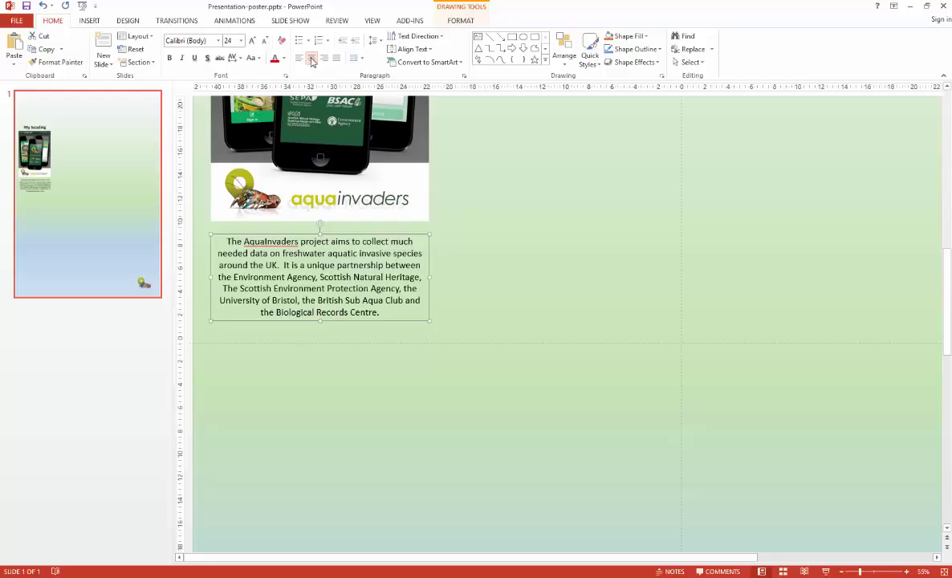
{"action": "left_click", "coordinate": [920, 572]}
{"action": "left_click", "coordinate": [448, 293]}
Step: Apply 100% zoom and scroll to the centred paragraph beneath the logo
{"action": "left_click", "coordinate": [463, 346]}
{"action": "scroll", "coordinate": [728, 351], "scroll_direction": "up", "scroll_amount": 5}
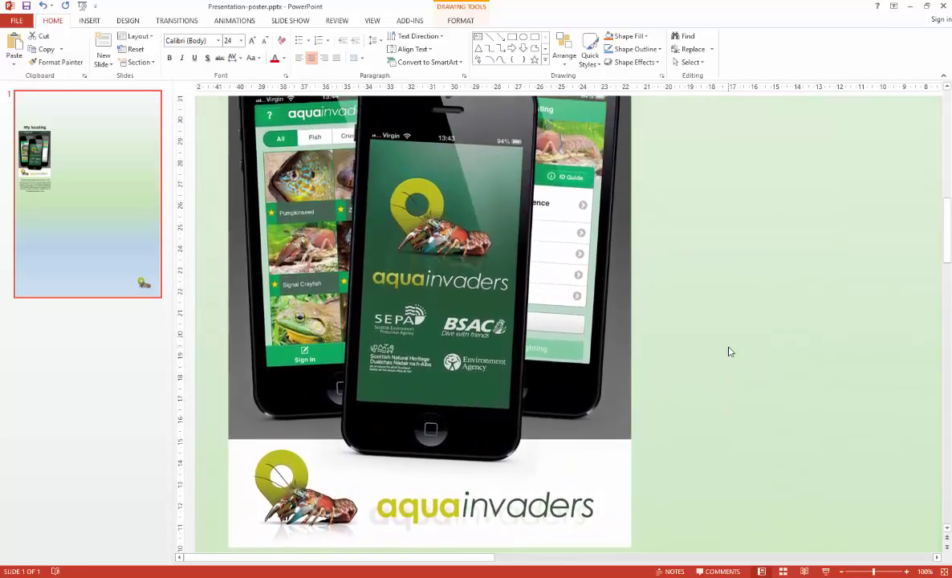
{"action": "scroll", "coordinate": [728, 351], "scroll_direction": "down", "scroll_amount": 5}
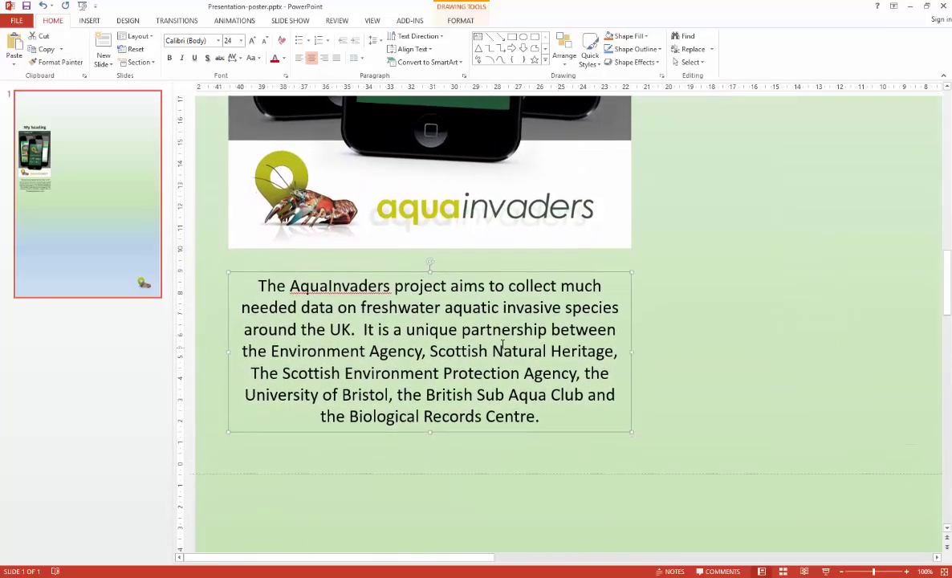